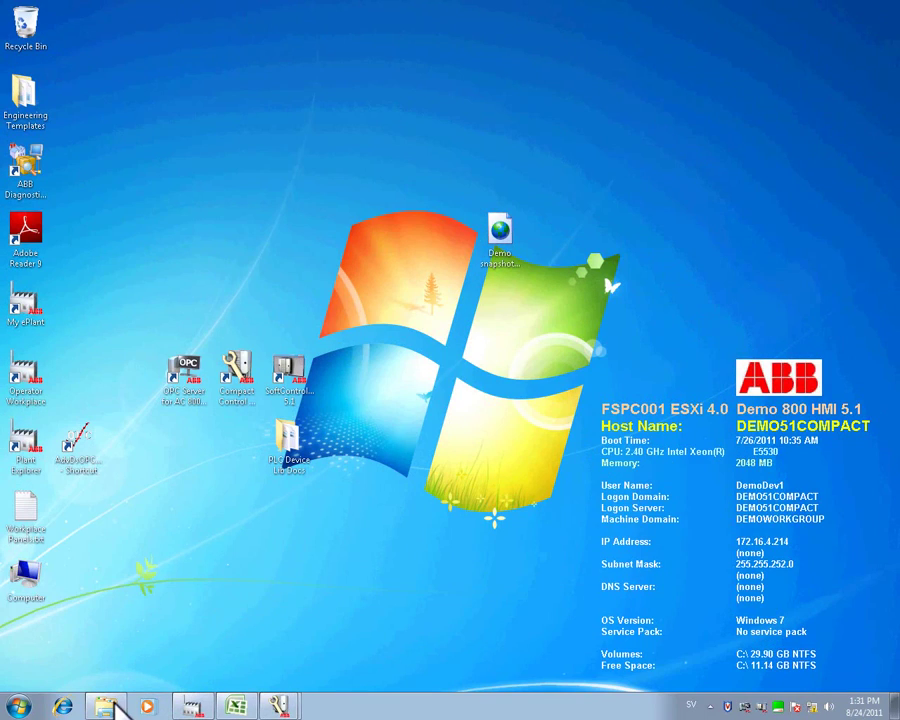
# Step: Open Engineering Bulk Data Templates.xlsx from the Engineering BDM folder in Windows Explorer
pyautogui.click(113, 706)
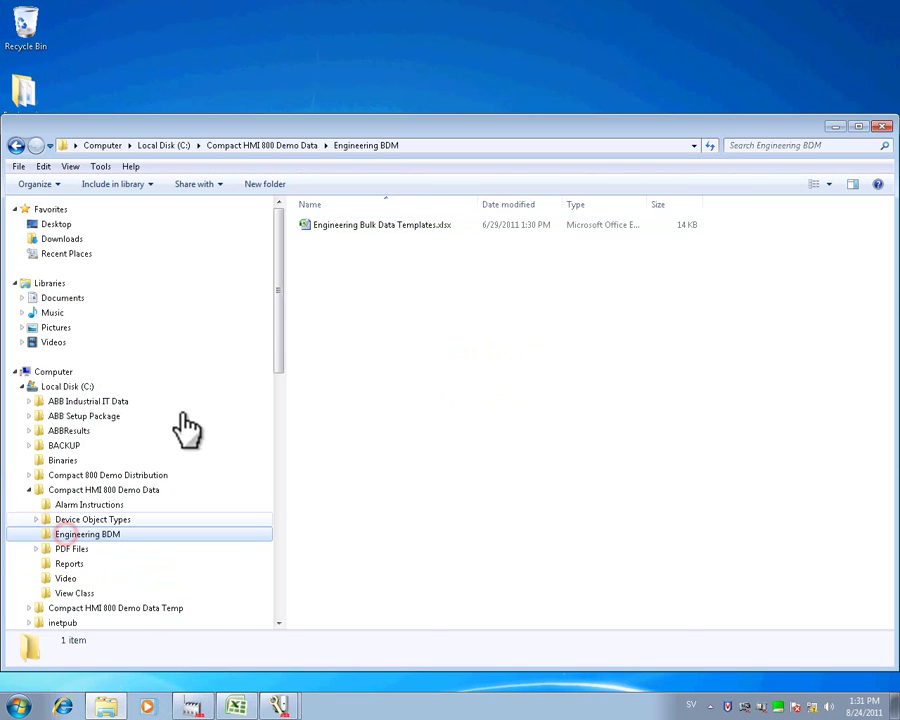
pyautogui.doubleClick(358, 227)
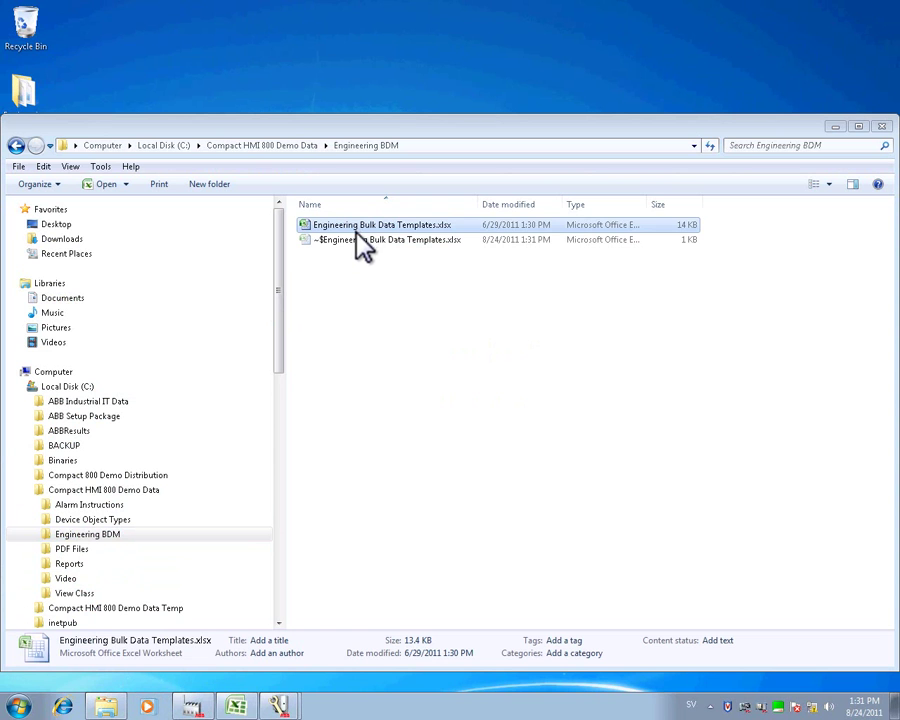
# Step: Minimize Explorer, bring back the Excel workbook and switch to Engineering Workplace
pyautogui.click(835, 127)
pyautogui.click(243, 706)
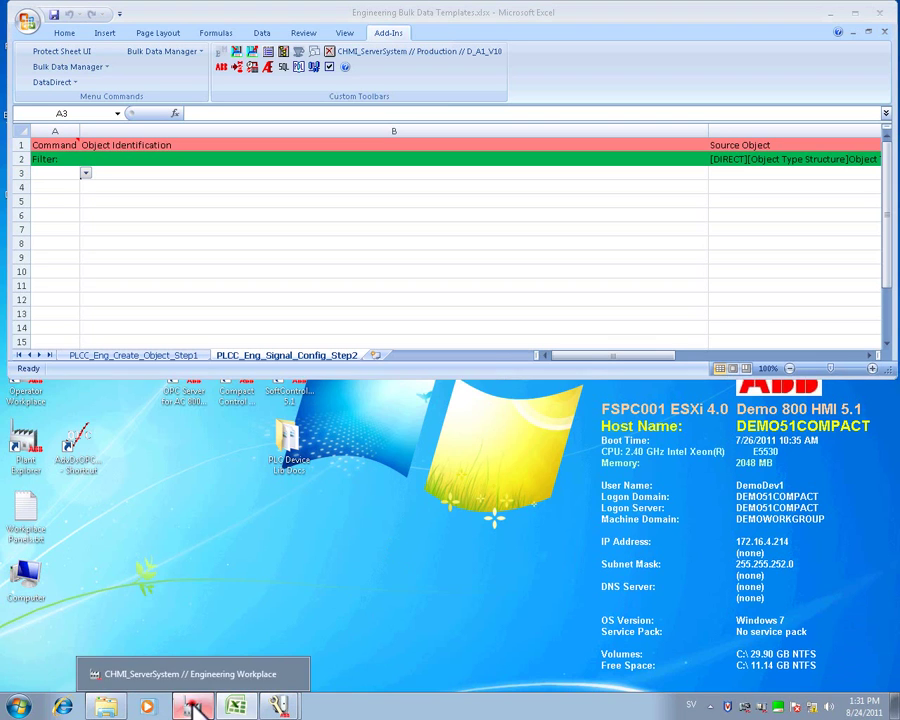
pyautogui.click(193, 706)
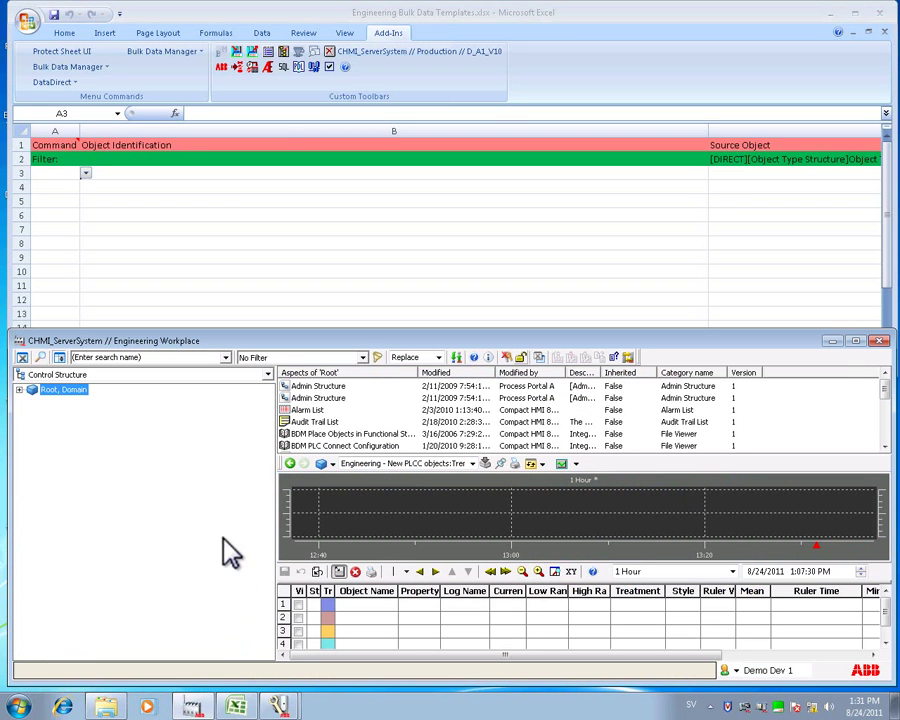
# Step: In the Control Structure, expand Root > PLC Connect Servers > OPC Servers > AC 800M OPCServer1 and select Engineering - New PLCC objects
pyautogui.click(60, 375)
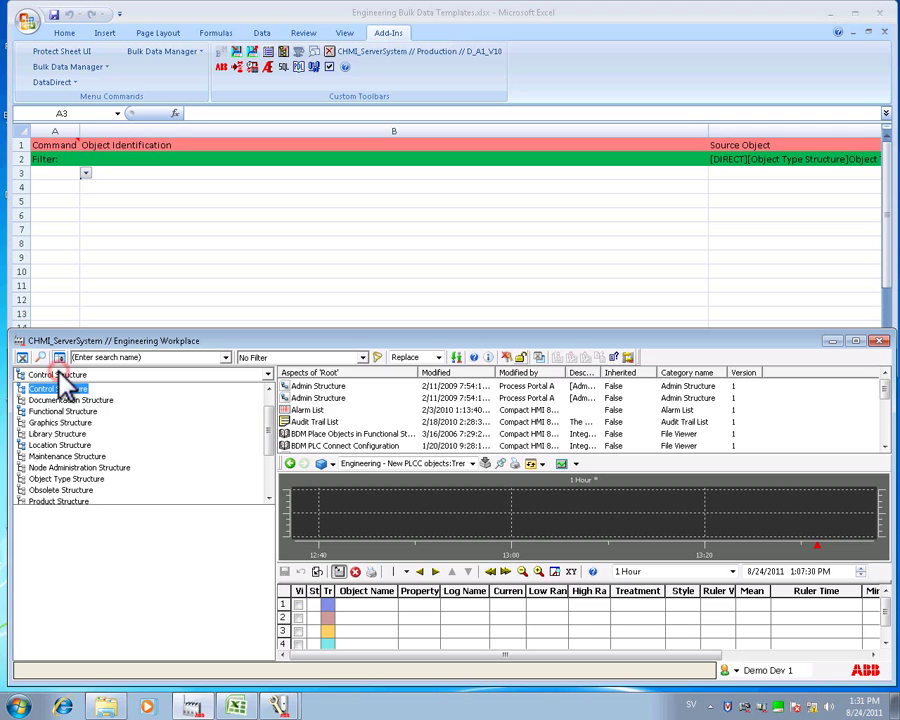
pyautogui.click(83, 413)
pyautogui.click(20, 389)
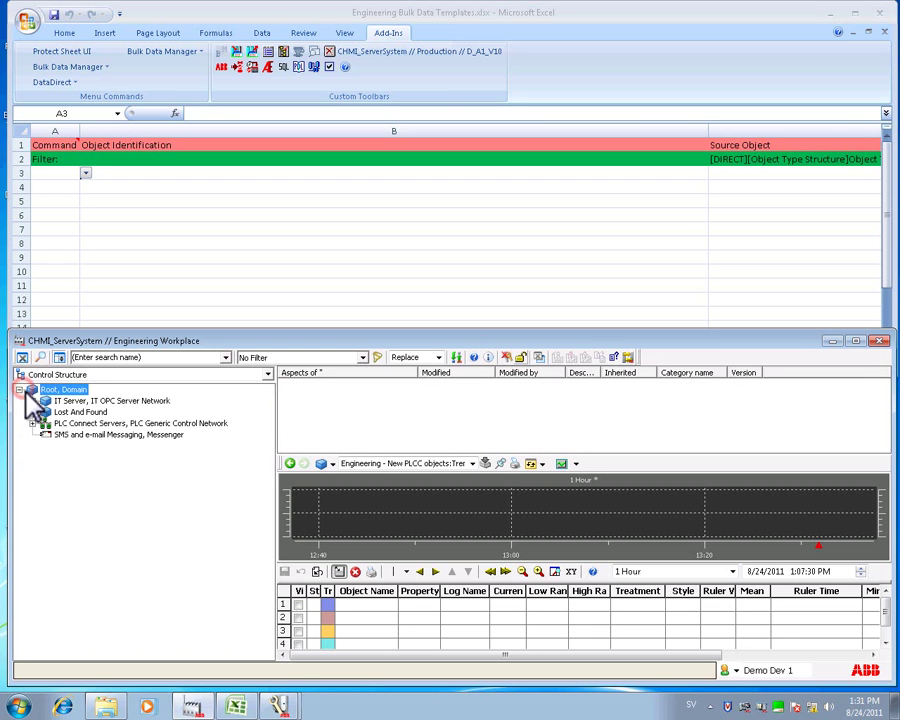
pyautogui.click(33, 423)
pyautogui.click(45, 435)
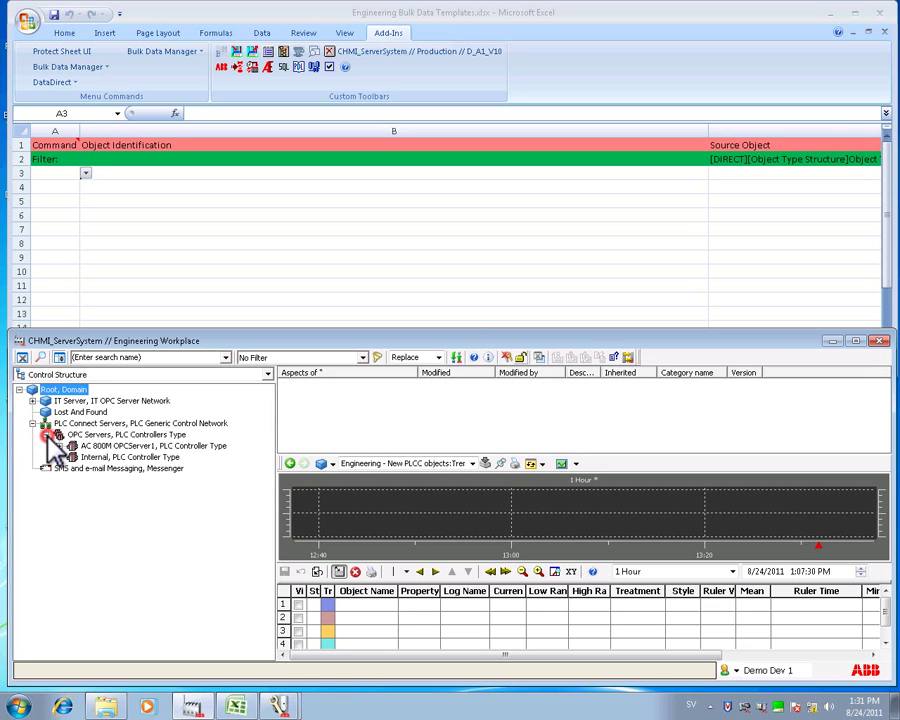
pyautogui.click(59, 446)
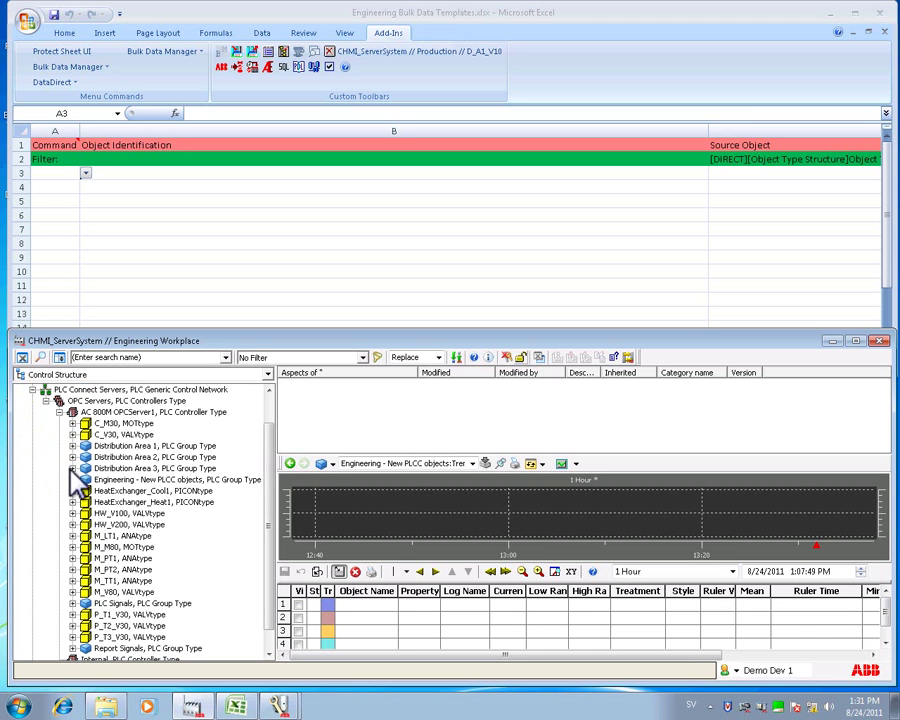
pyautogui.click(72, 480)
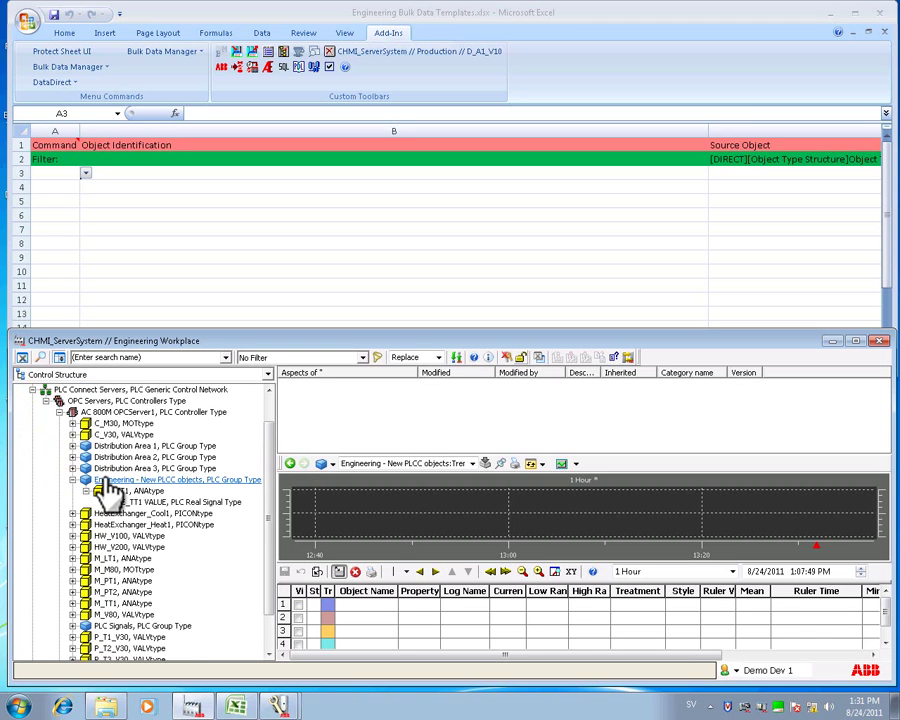
pyautogui.click(108, 484)
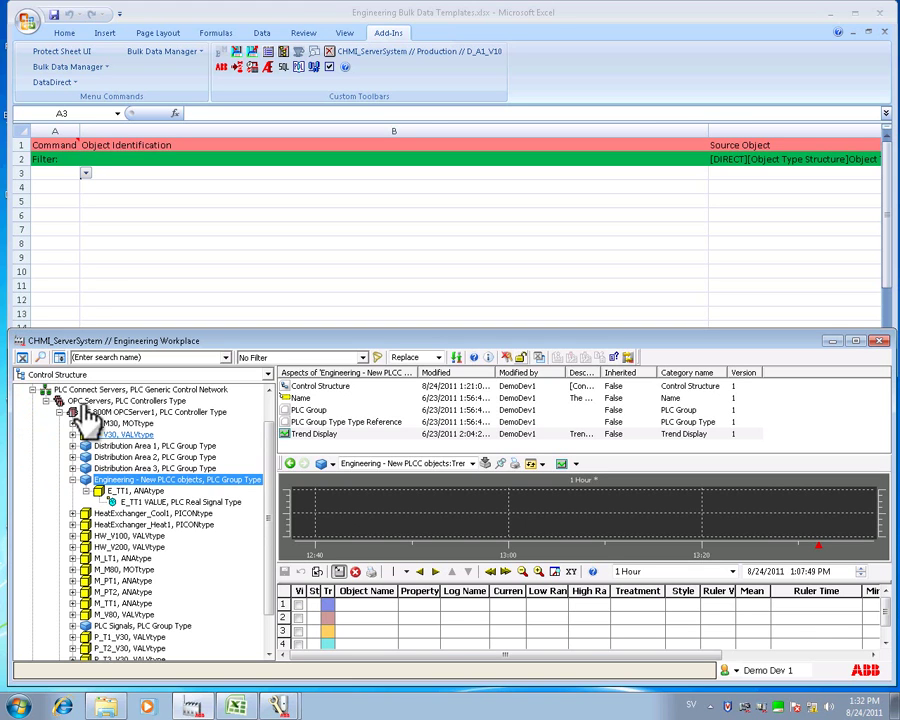
# Step: On PLCC_Eng_Create_Object_Step1, drag E_TT1 into A3 and fill B3:C3 down to E_TT10 in row 12
pyautogui.click(73, 290)
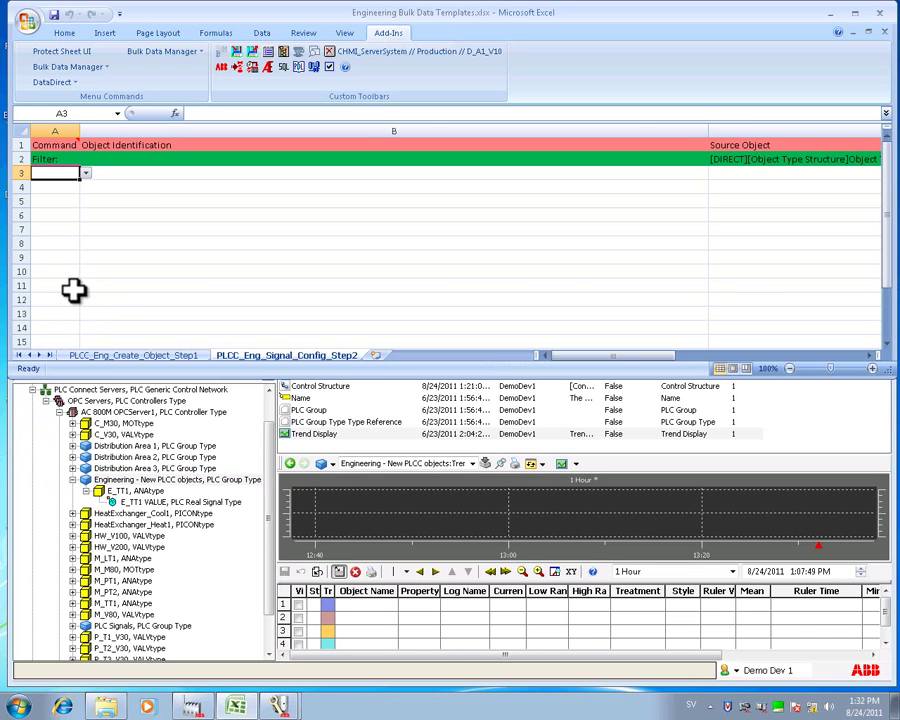
pyautogui.click(97, 356)
pyautogui.click(129, 492)
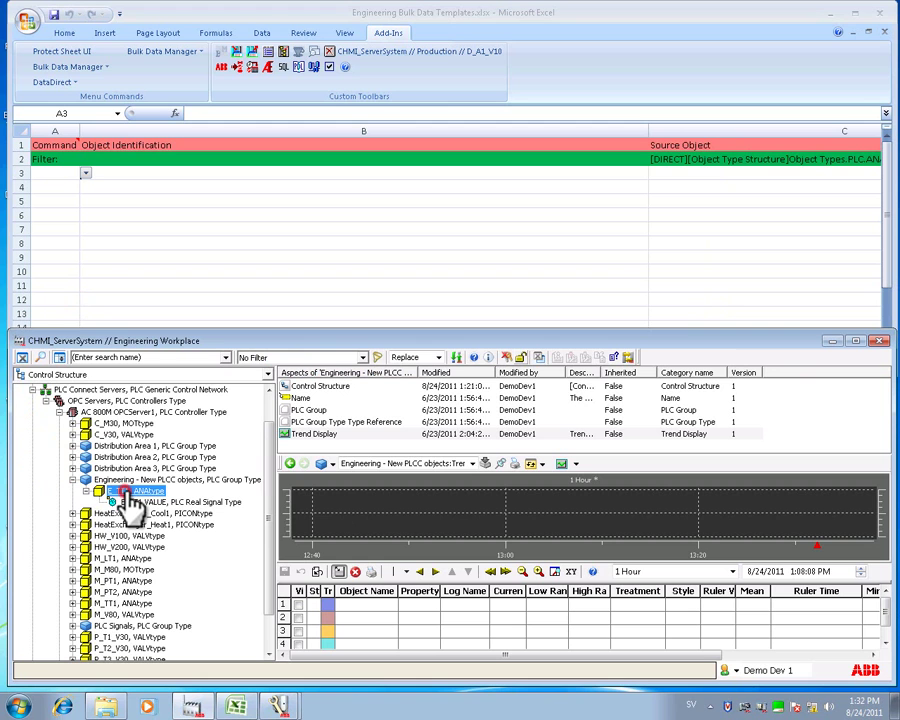
pyautogui.moveTo(129, 492); pyautogui.dragTo(56, 188)
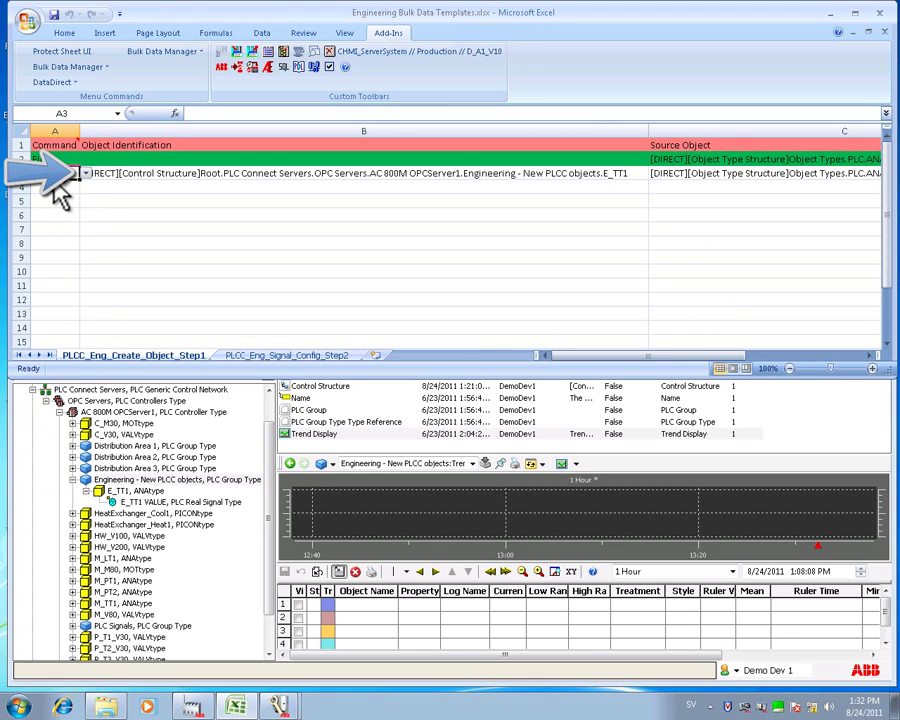
pyautogui.moveTo(94, 174); pyautogui.dragTo(584, 306)
pyautogui.moveTo(660, 354); pyautogui.dragTo(571, 361)
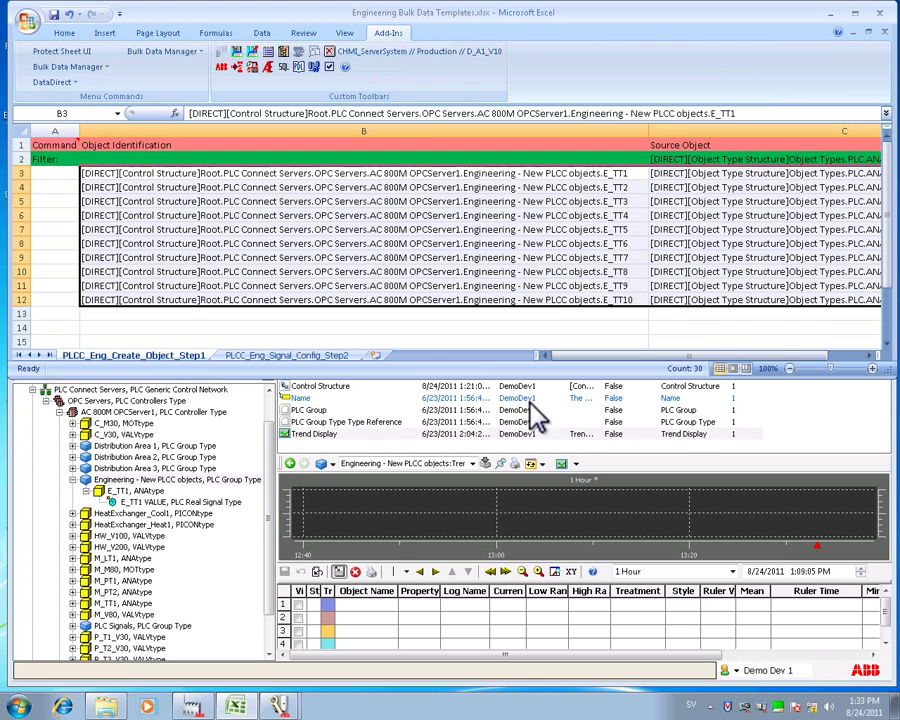
# Step: From cell A3, run Bulk Data Manager Save to create E_TT2–E_TT10 in the system
pyautogui.click(37, 172)
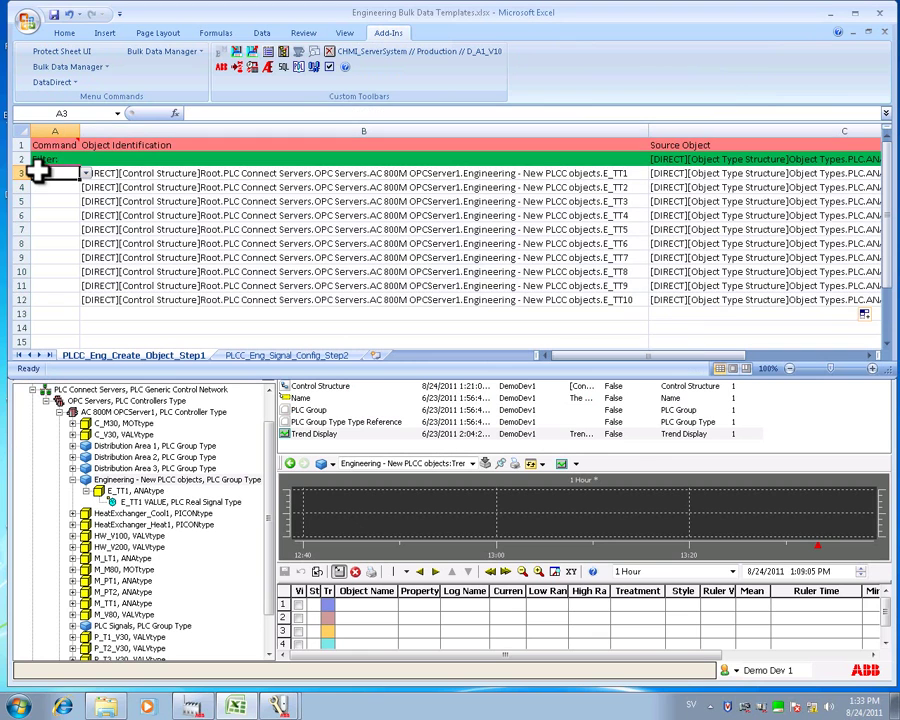
pyautogui.click(105, 67)
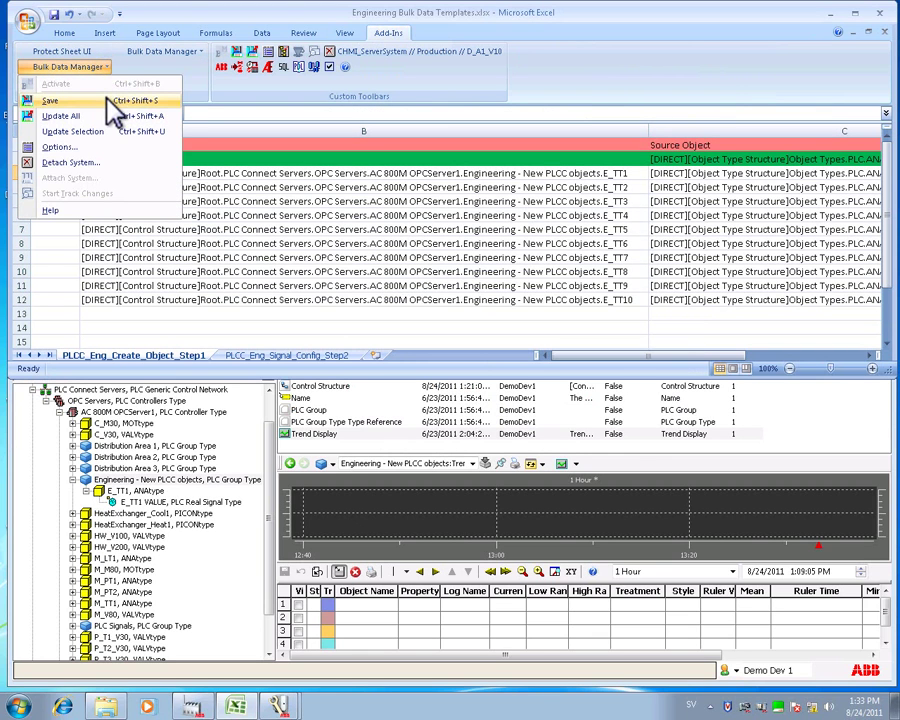
pyautogui.click(105, 99)
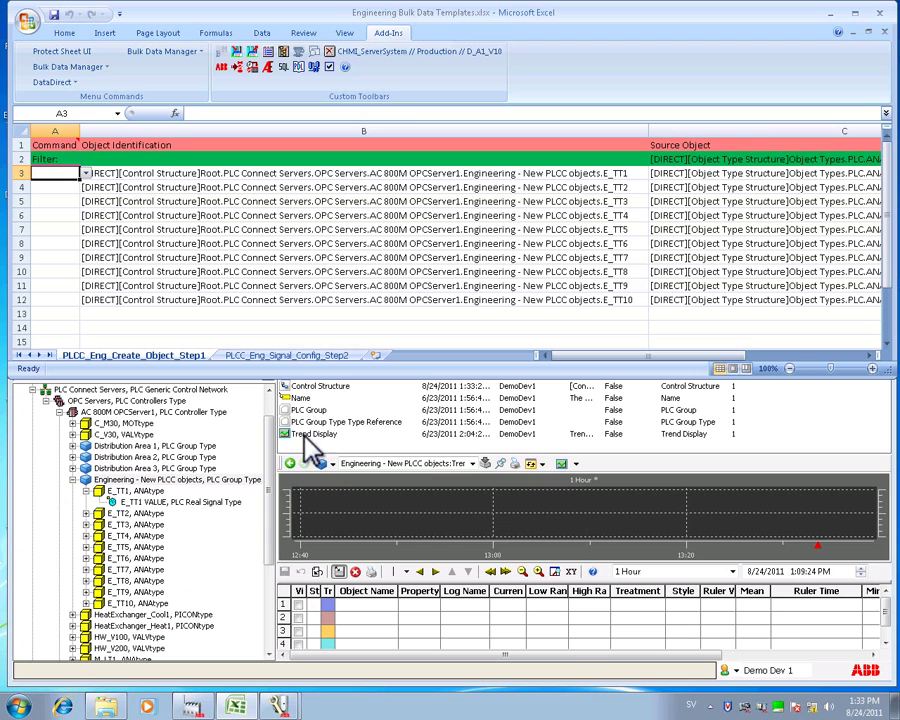
# Step: On PLCC_Eng_Signal_Config_Step2, drag Engineering - New PLCC objects onto A3 to list E_TT1–E_TT10 VALUE
pyautogui.click(290, 355)
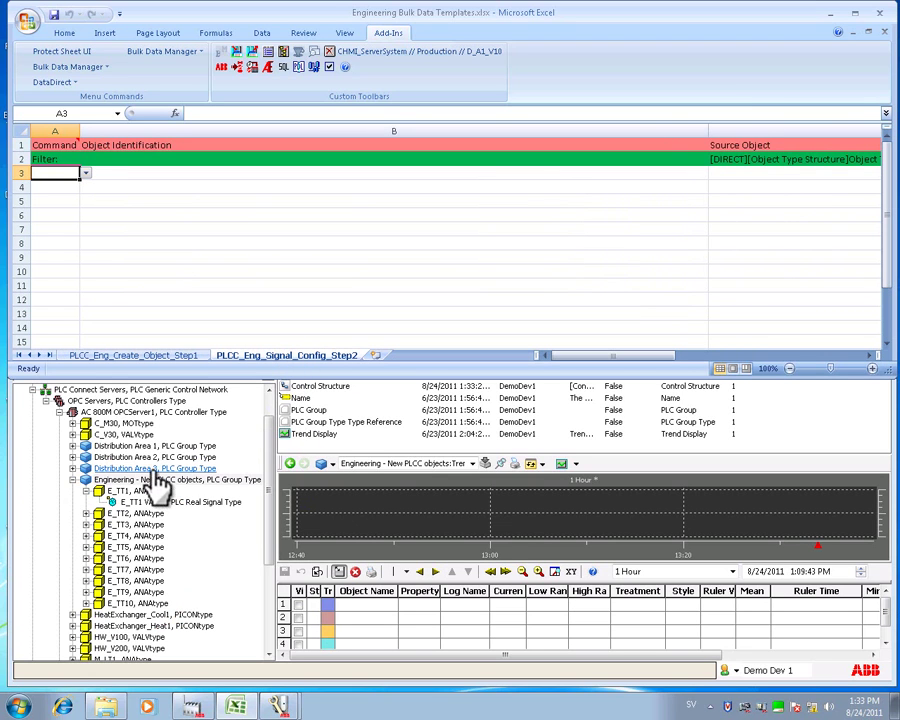
pyautogui.moveTo(150, 488); pyautogui.dragTo(58, 173)
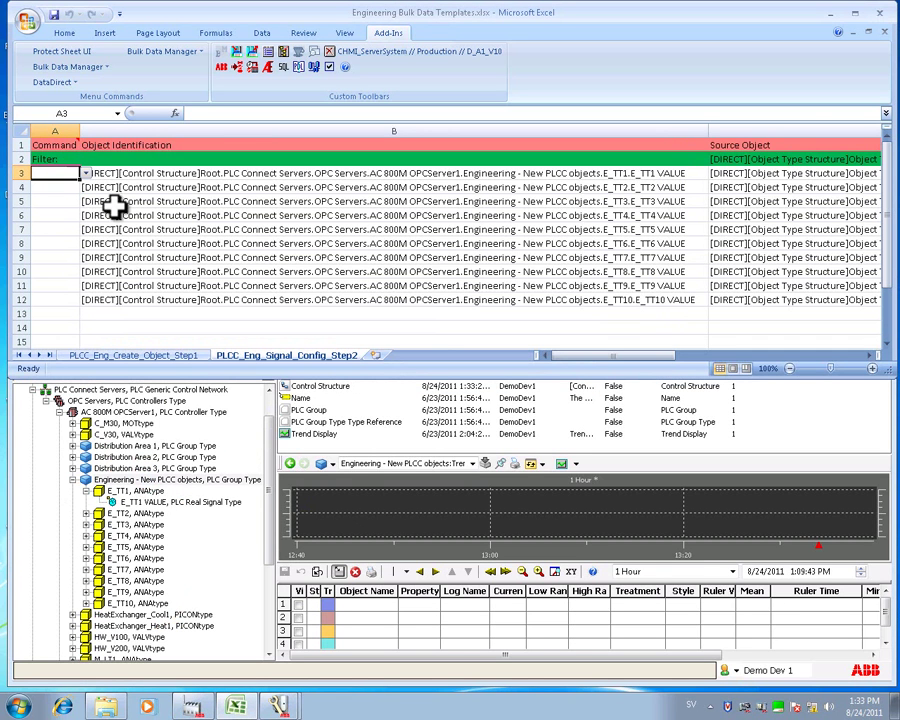
pyautogui.moveTo(563, 357); pyautogui.dragTo(634, 371)
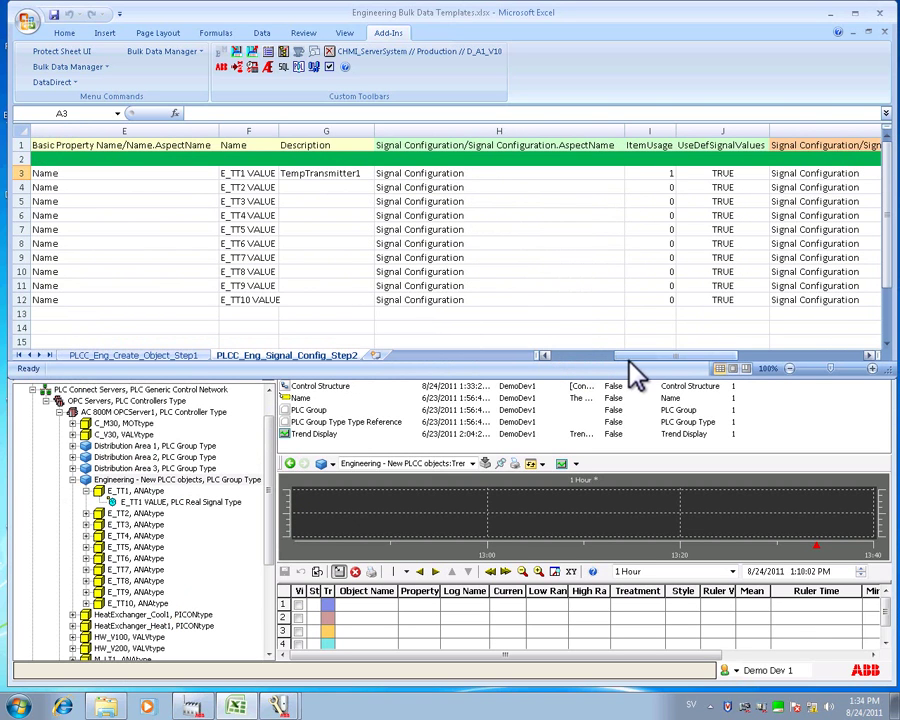
# Step: Widen column G and fill descriptions Temperature Transmitter 1–10 into G3:G12
pyautogui.click(341, 175)
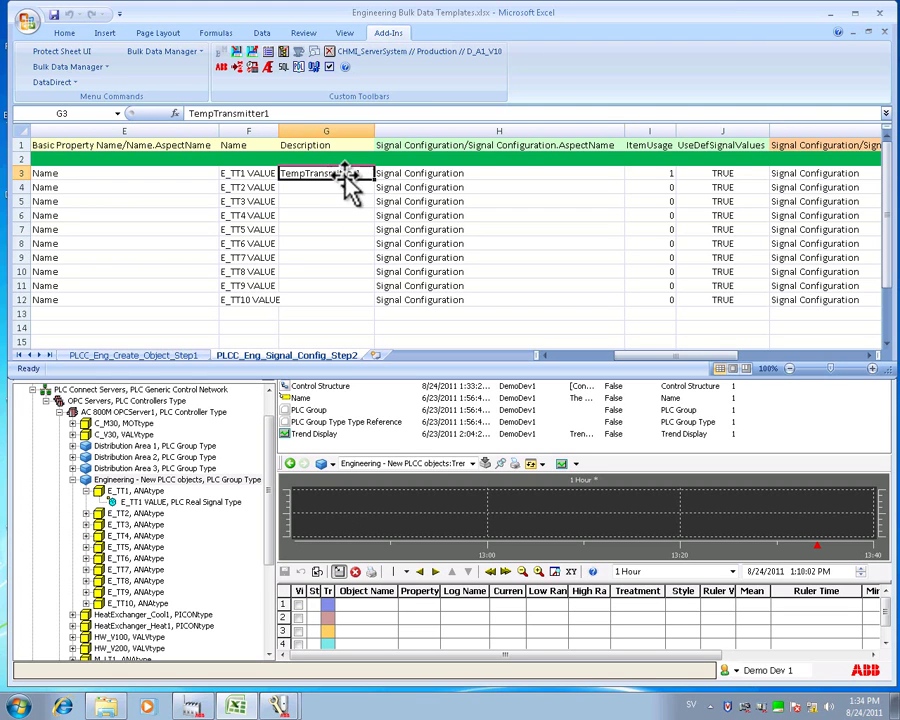
pyautogui.click(380, 145)
pyautogui.moveTo(375, 130); pyautogui.dragTo(409, 130)
pyautogui.doubleClick(389, 172)
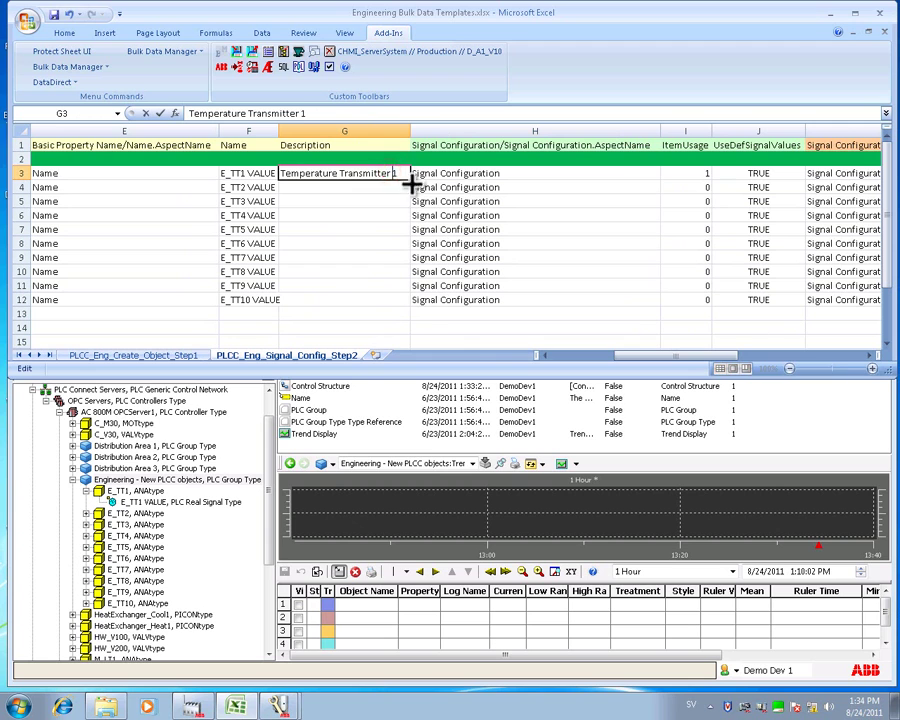
pyautogui.click(364, 181)
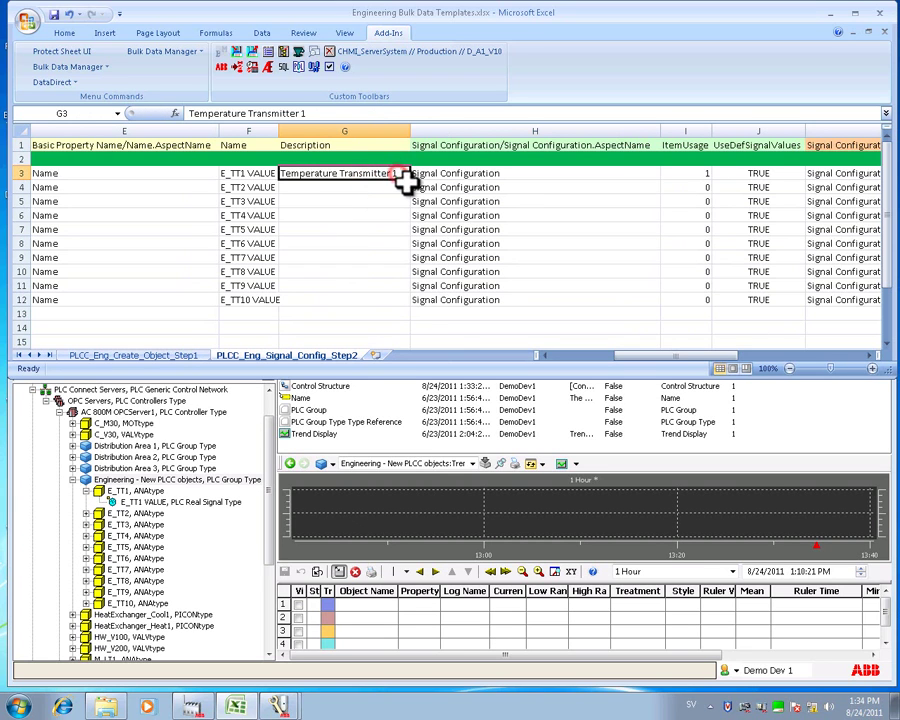
pyautogui.moveTo(412, 184); pyautogui.dragTo(397, 307)
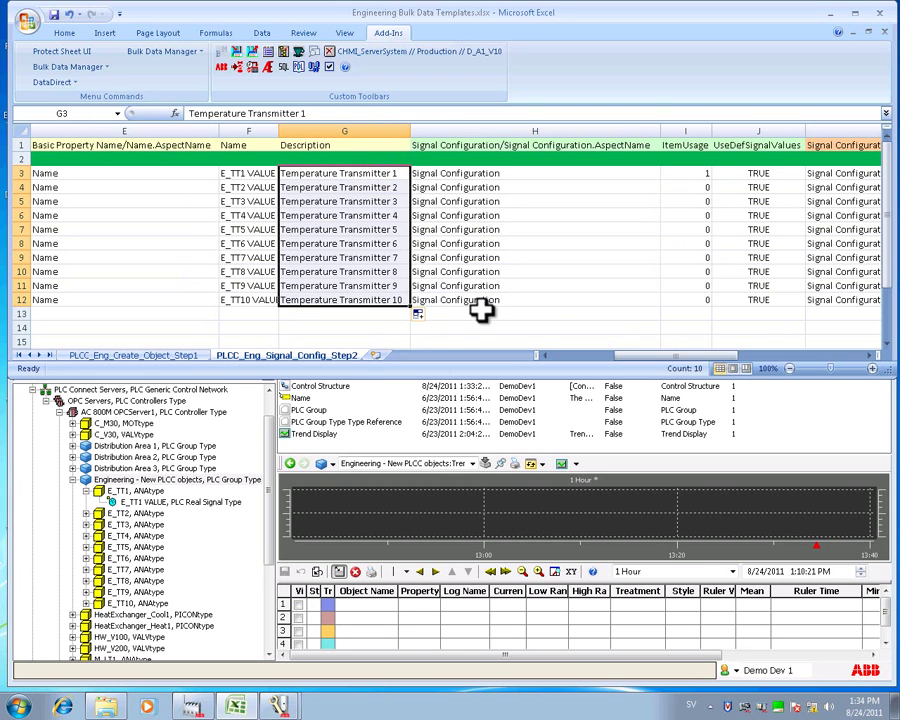
# Step: Copy ItemUsage 1, HighLimit 100, LowLimit 0, °C and PLC limits 0–100 down to row 12
pyautogui.click(694, 173)
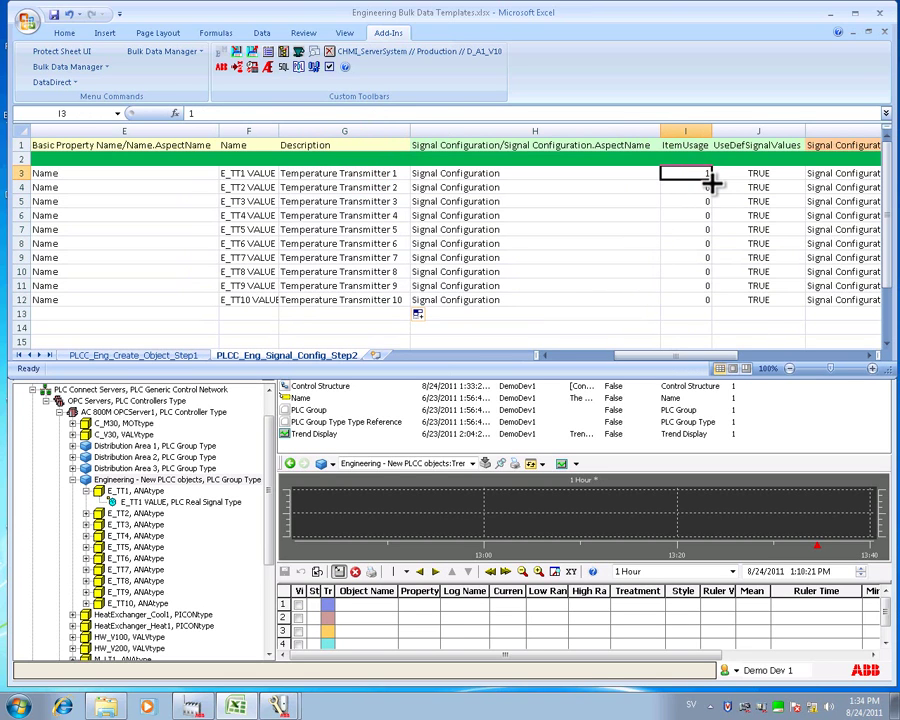
pyautogui.moveTo(712, 183); pyautogui.dragTo(710, 302)
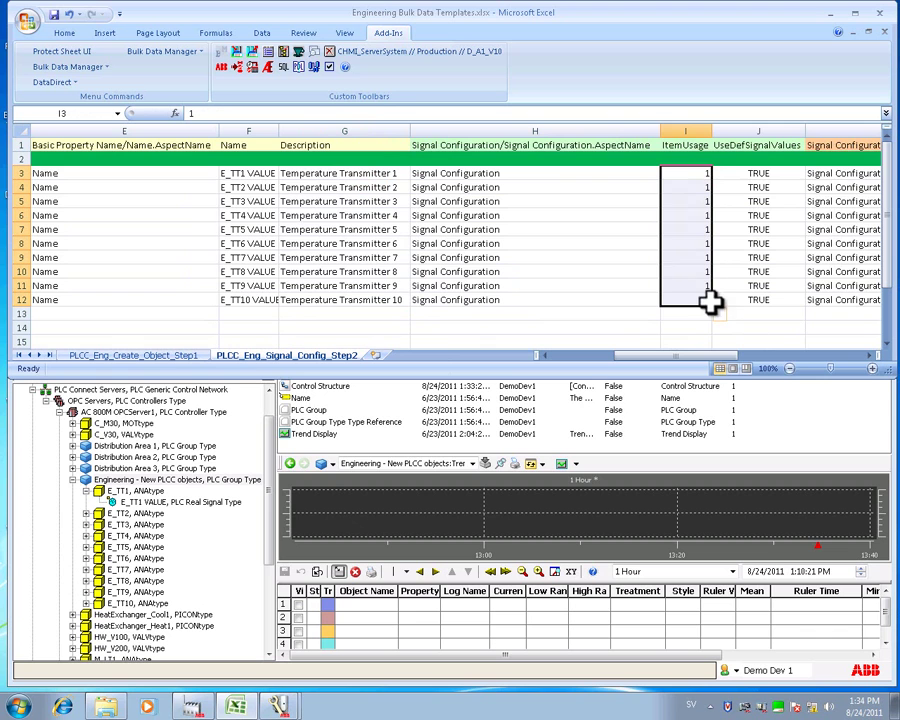
pyautogui.moveTo(737, 357)
pyautogui.mouseDown()
pyautogui.moveTo(748, 370)
pyautogui.moveTo(739, 364)
pyautogui.mouseUp()
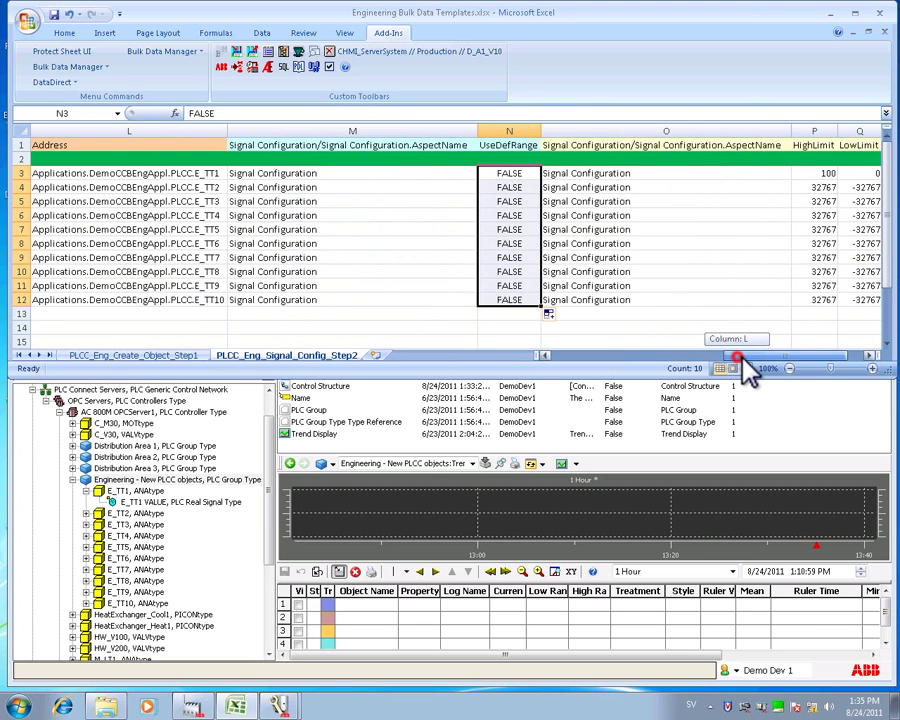
pyautogui.click(633, 176)
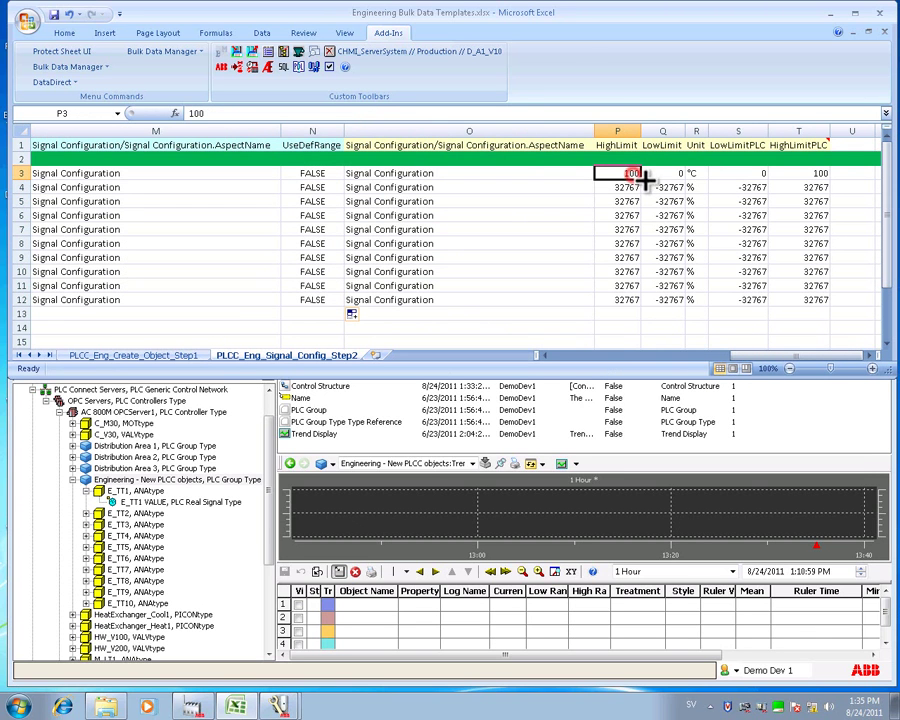
pyautogui.moveTo(643, 178); pyautogui.dragTo(644, 305)
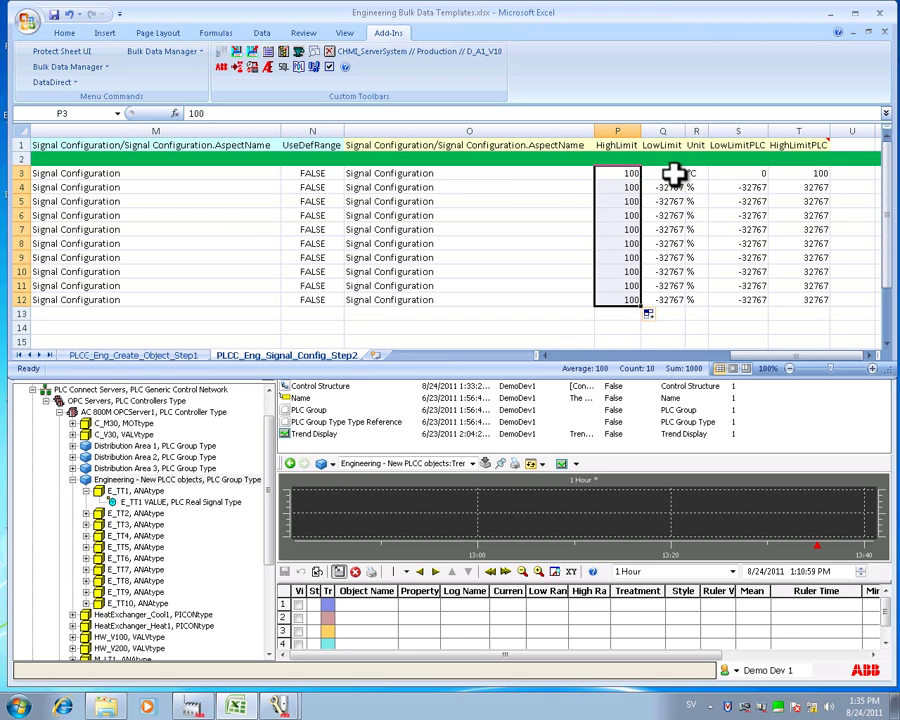
pyautogui.moveTo(668, 175); pyautogui.dragTo(833, 311)
pyautogui.click(687, 320)
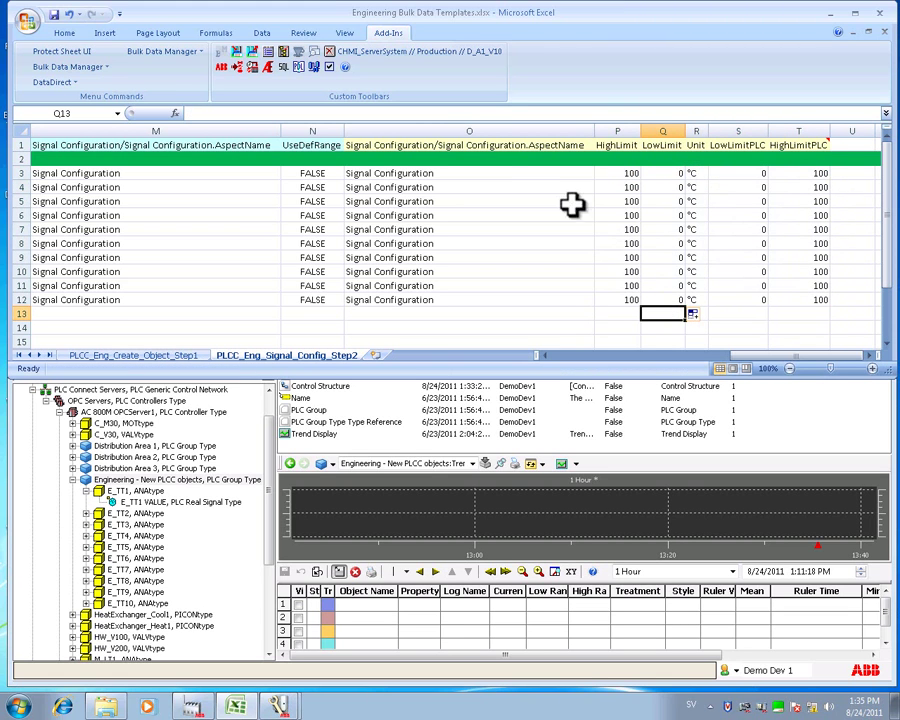
# Step: Save the signal sheet via Bulk Data Manager, then deploy PLC Connect Servers until Deploy ended
pyautogui.click(106, 64)
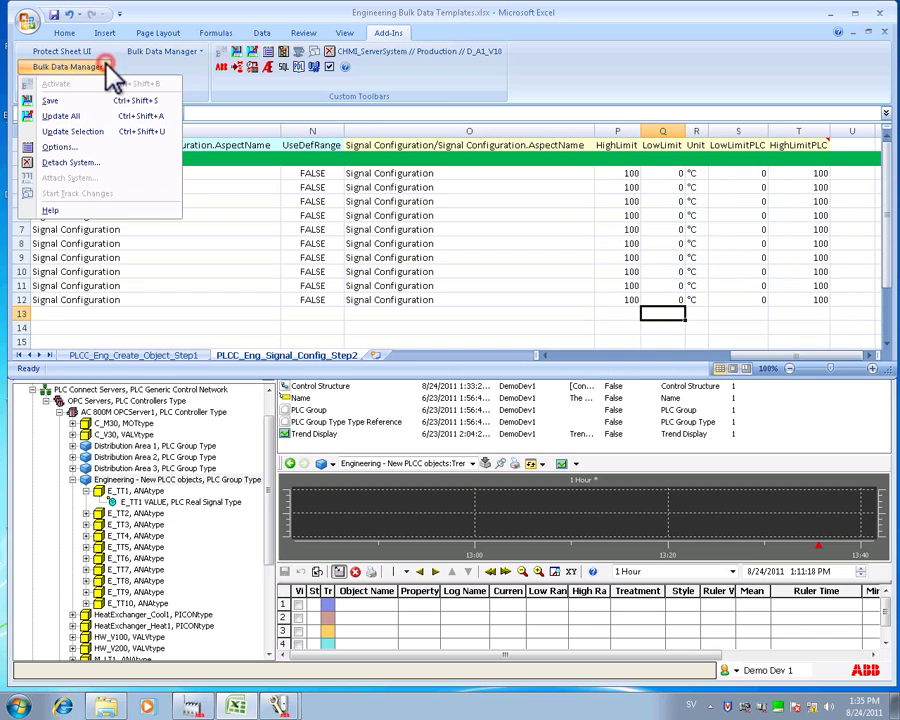
pyautogui.click(112, 101)
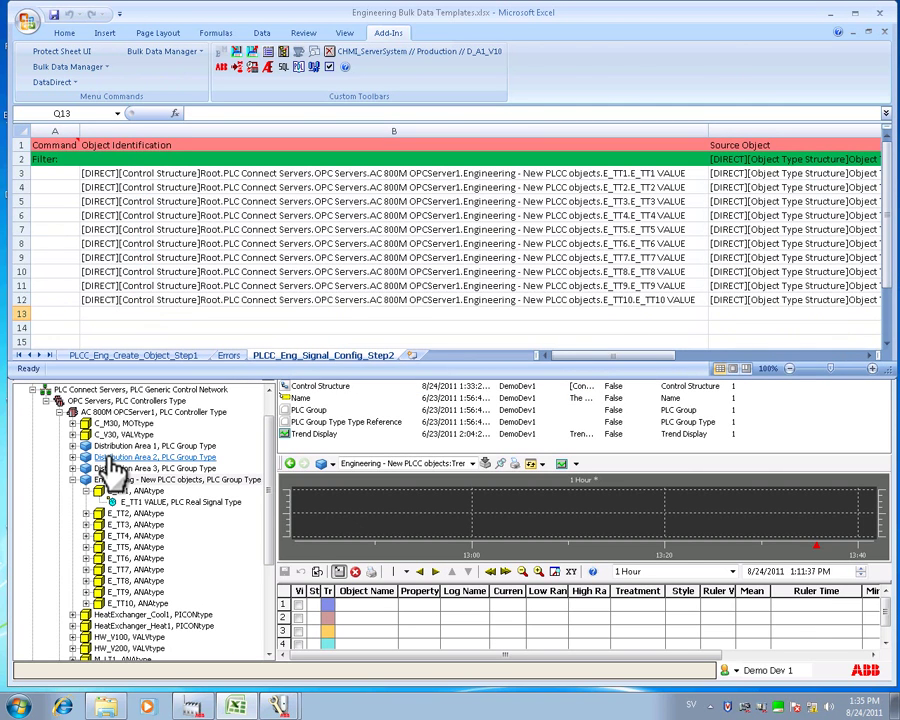
pyautogui.click(140, 479)
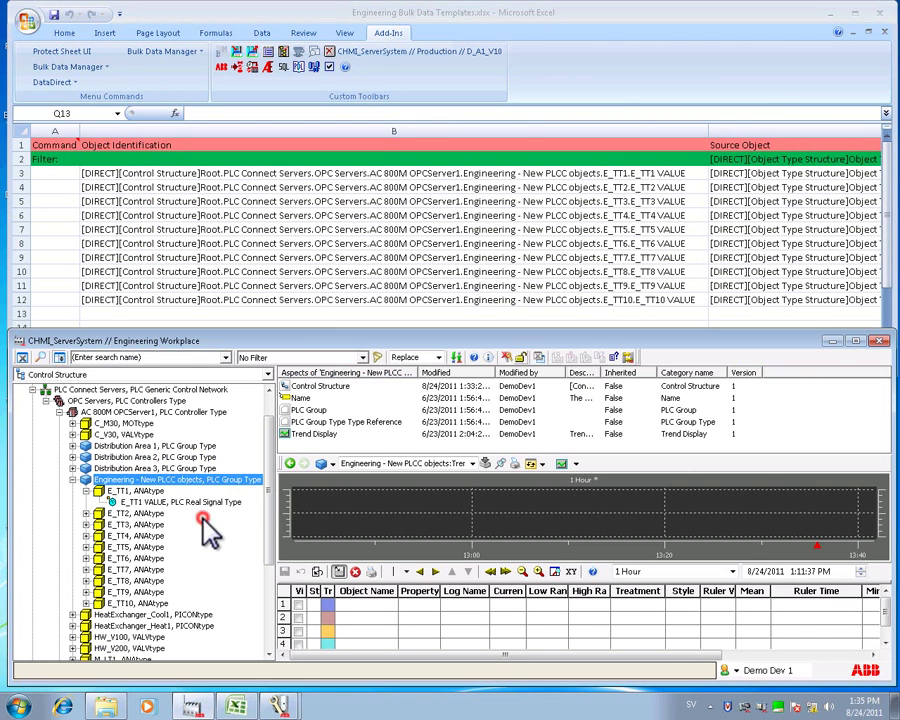
pyautogui.click(177, 392)
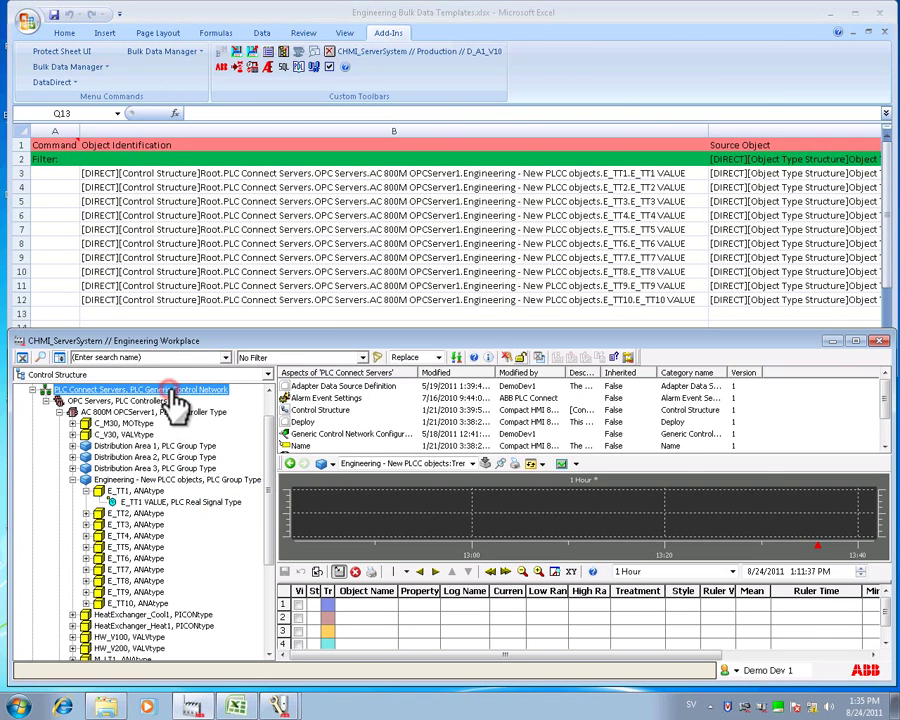
pyautogui.click(302, 421)
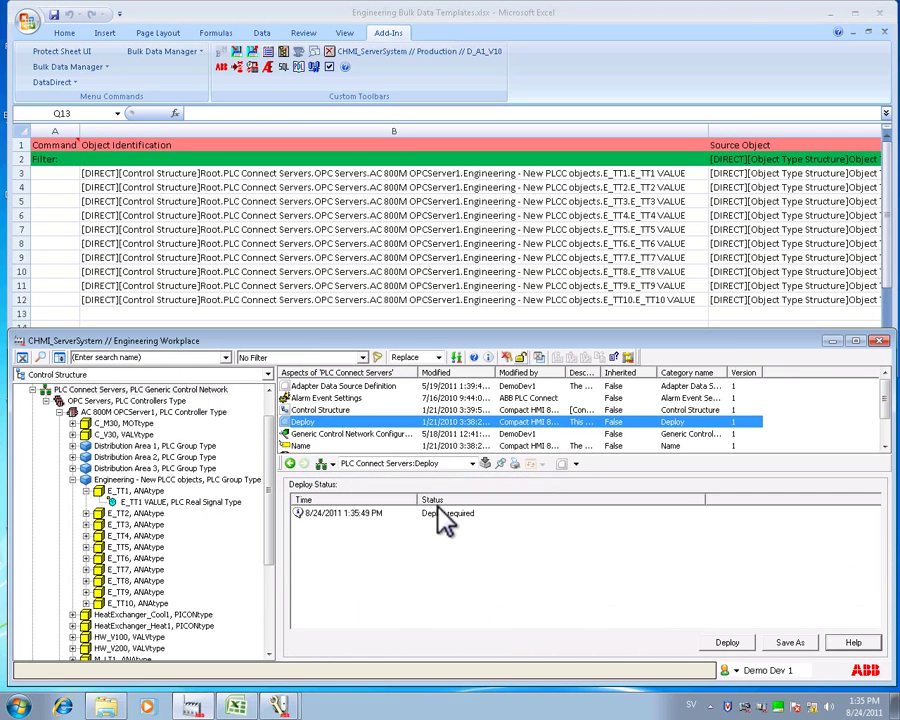
pyautogui.click(727, 644)
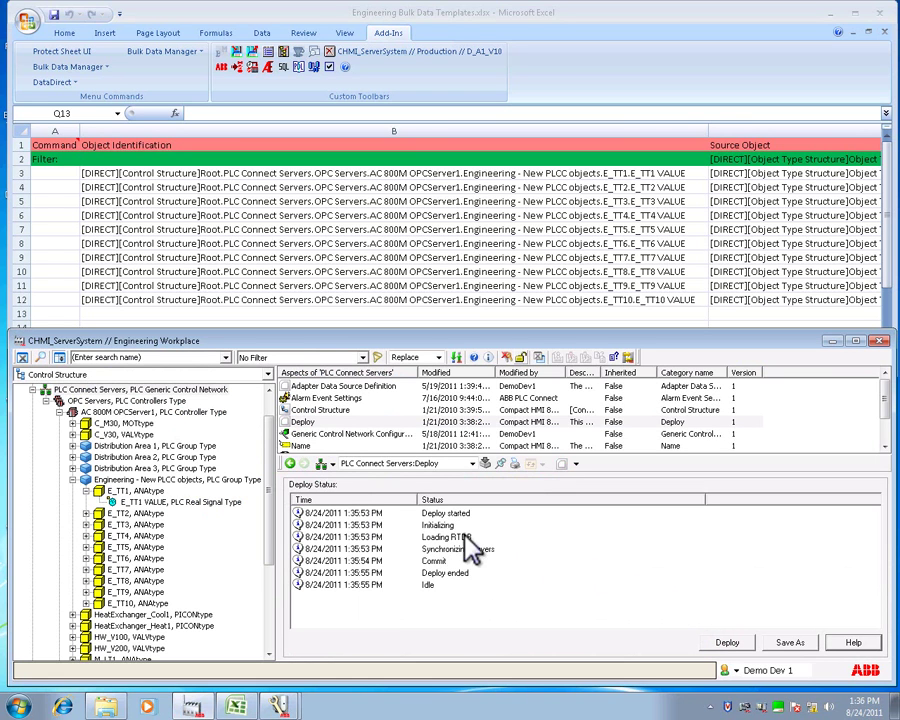
# Step: View the E_TT2 faceplate showing 22 °C, then close it
pyautogui.rightClick(126, 514)
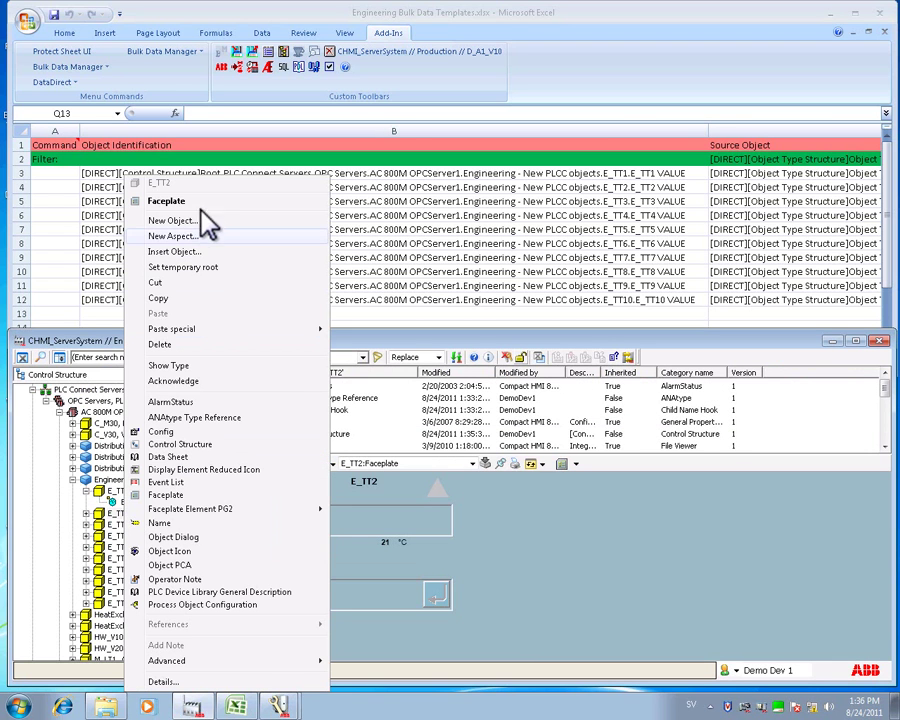
pyautogui.click(199, 202)
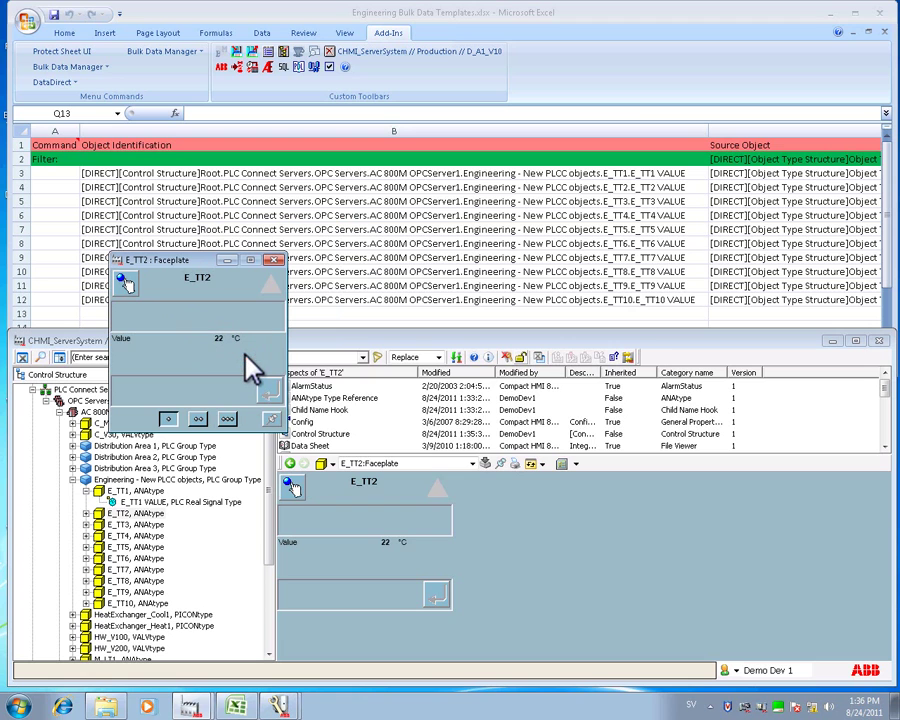
pyautogui.click(272, 262)
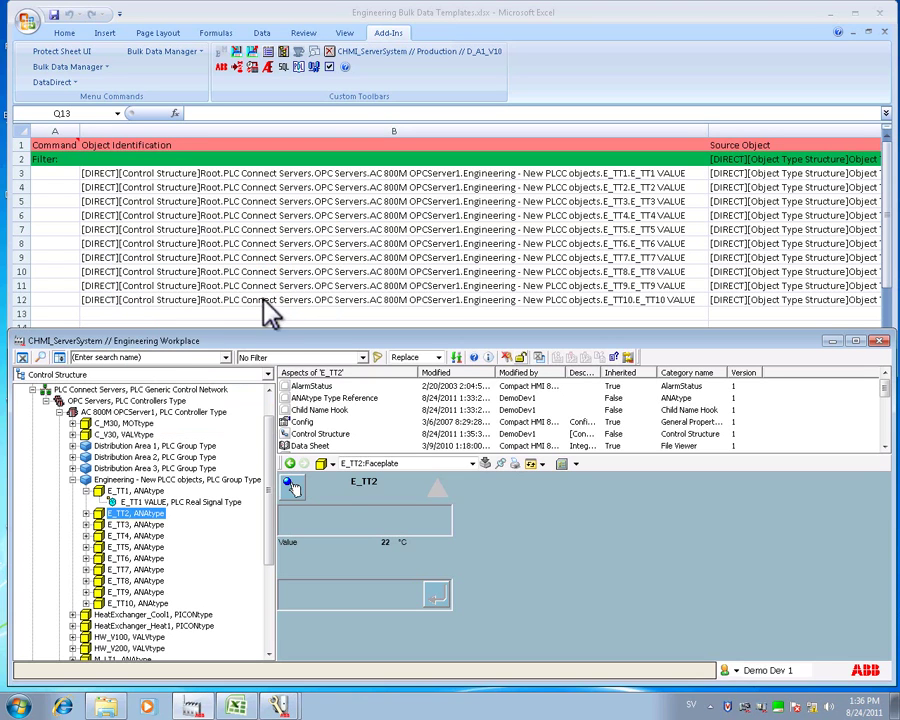
# Step: Select E_TT3 and show its Display Element Reduced Icon reading 23 °C
pyautogui.click(122, 526)
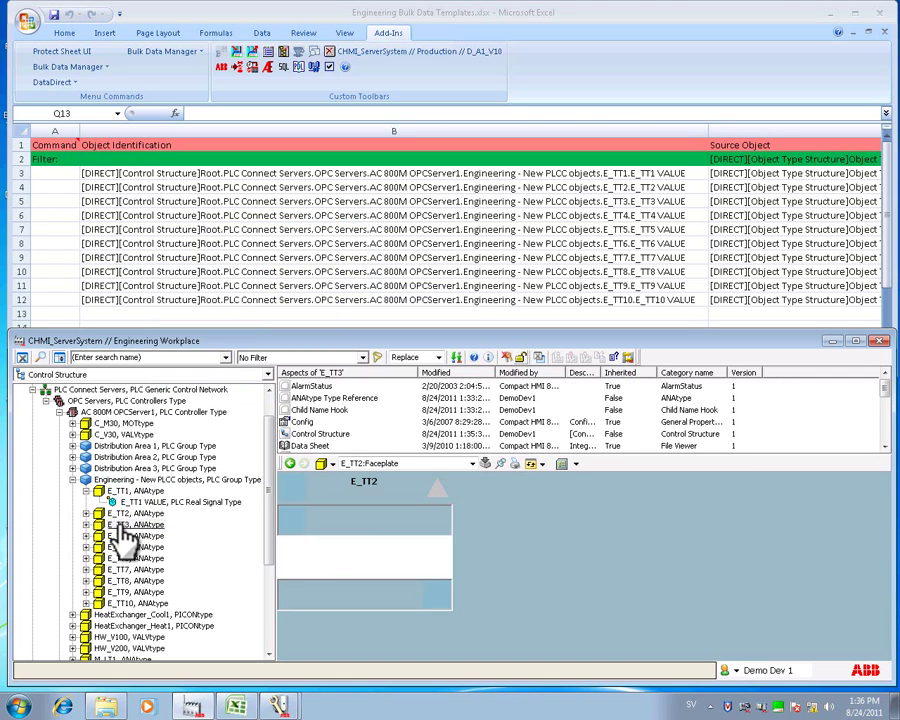
pyautogui.click(884, 398)
pyautogui.click(884, 398)
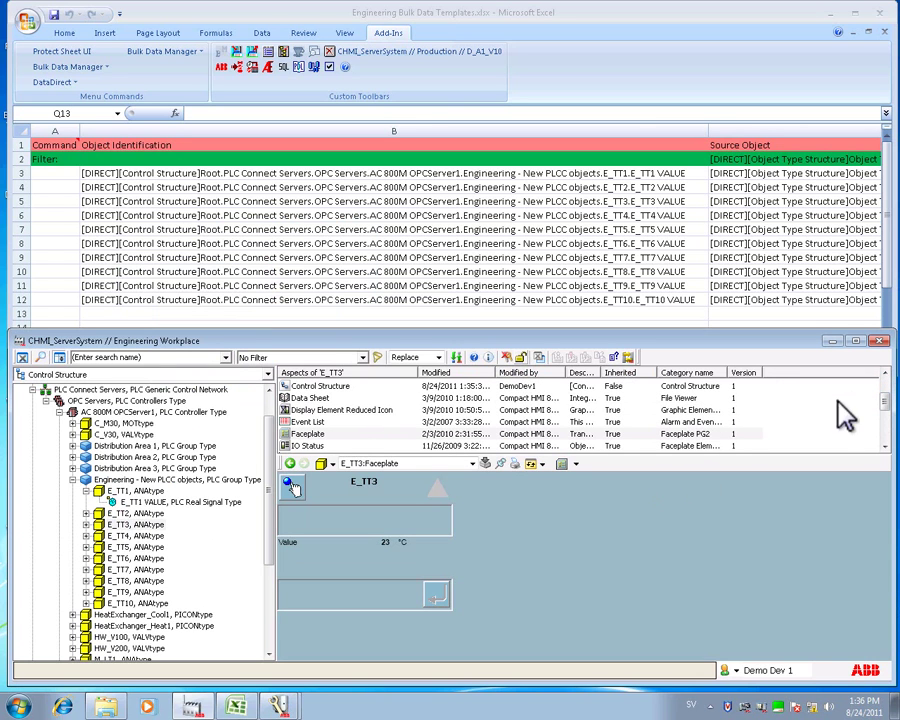
pyautogui.click(377, 412)
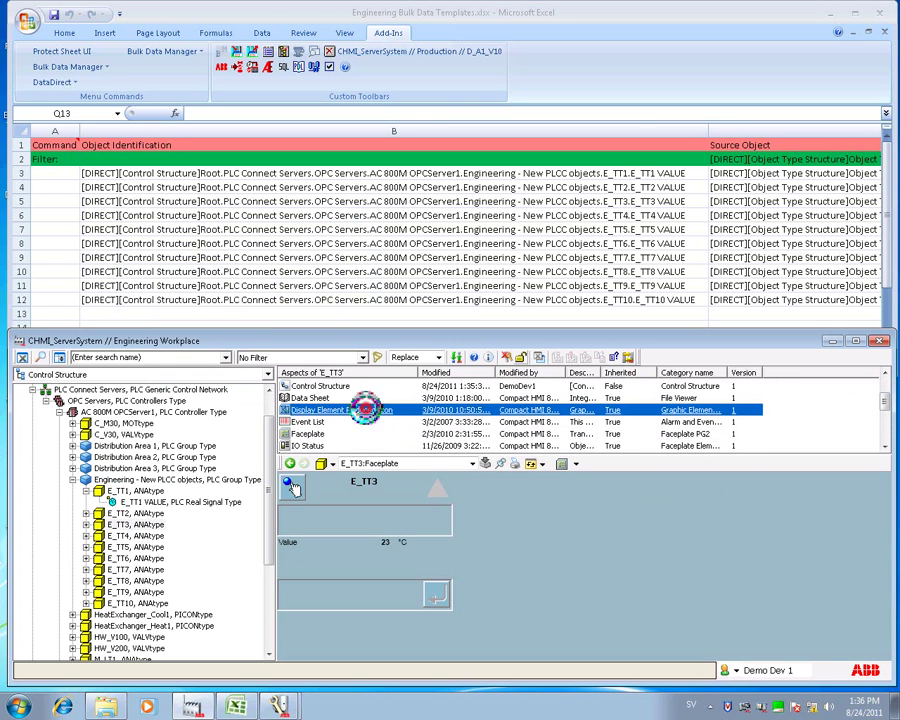